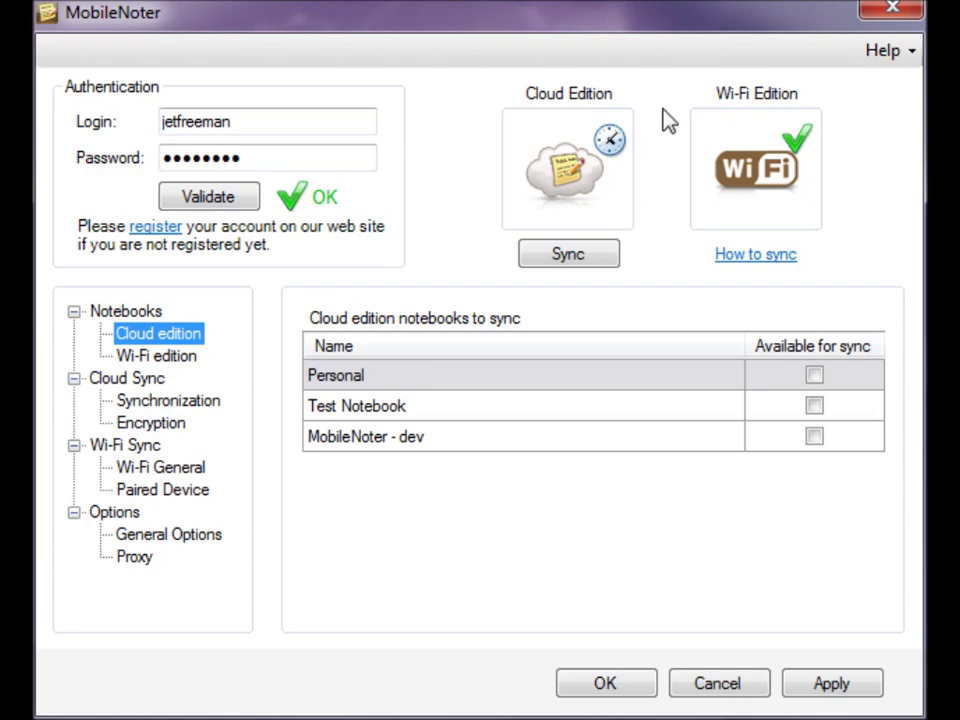
- Mark the Personal notebook available for sync, apply it, and start a cloud sync
click(813, 379)
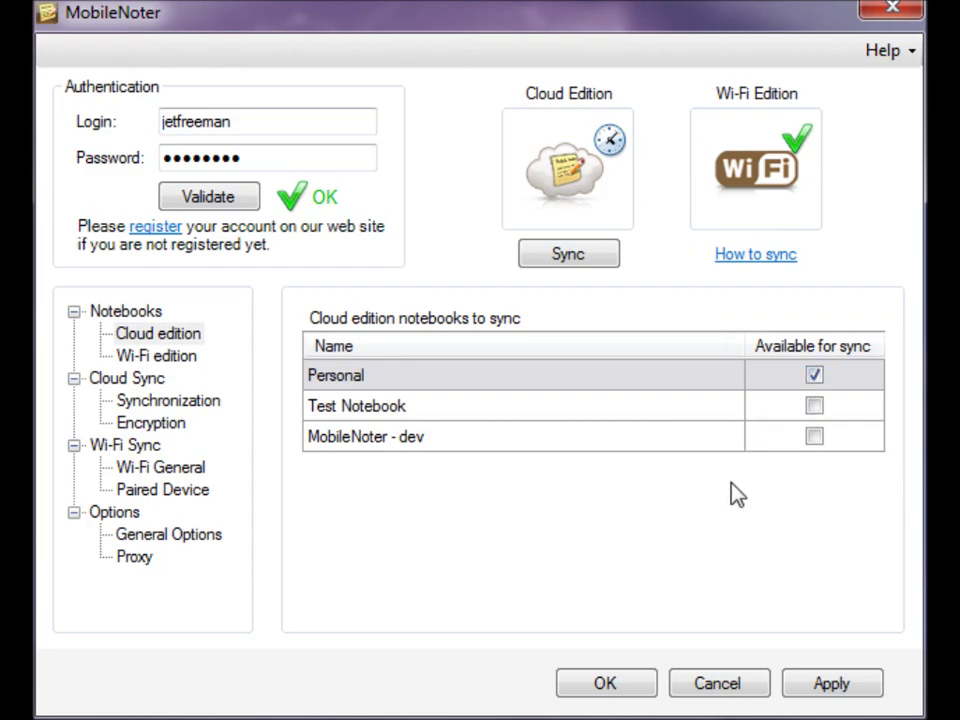
click(824, 697)
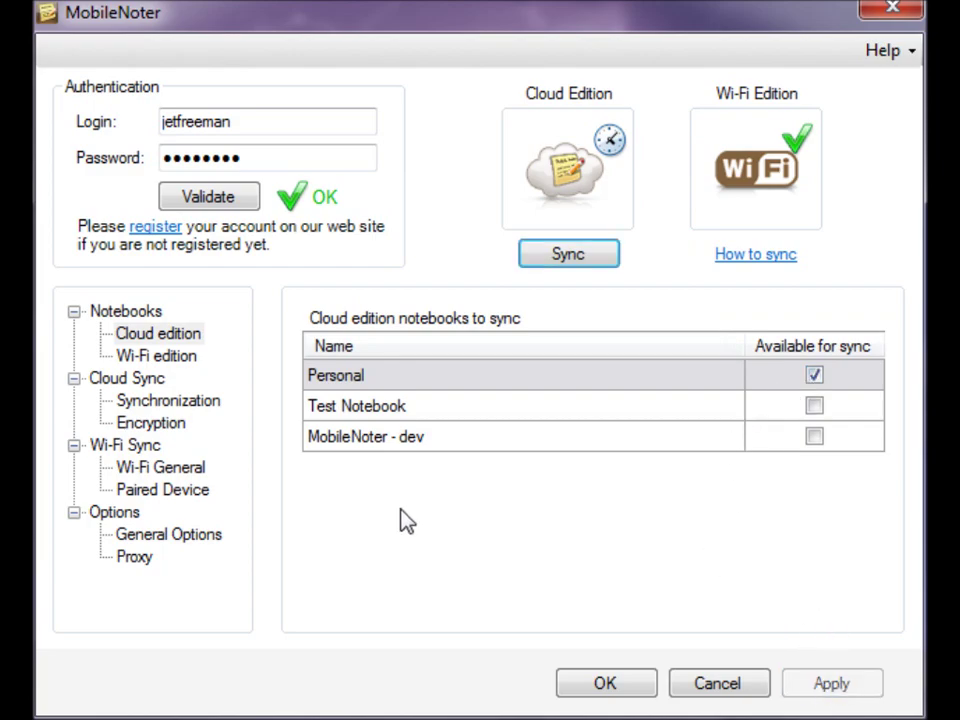
click(186, 402)
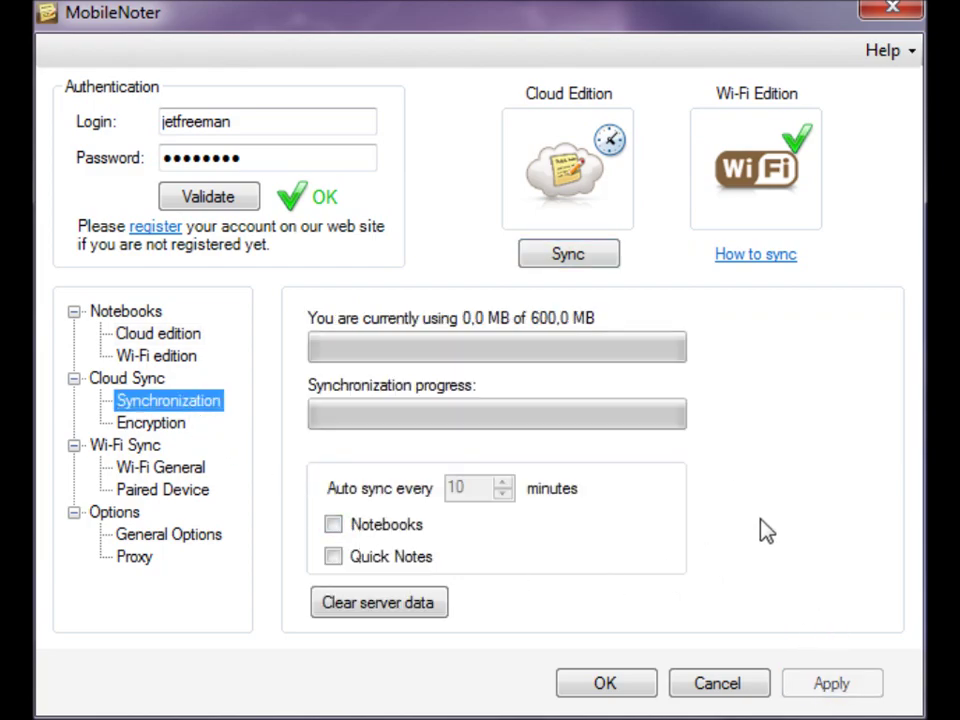
click(596, 270)
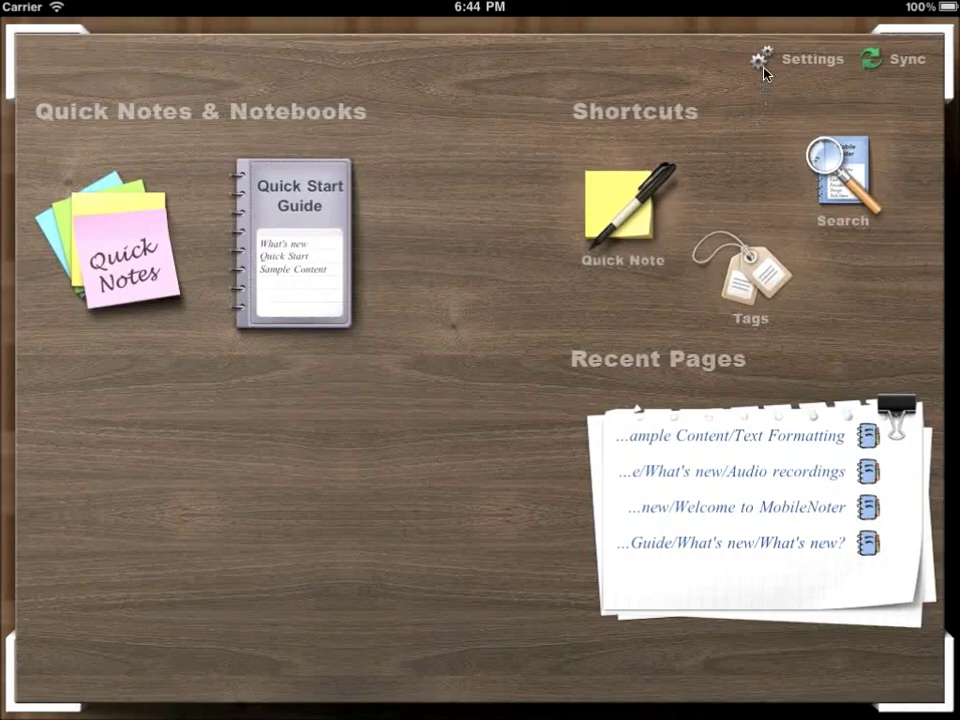
- Confirm the Cloud Edition account in Settings, then sync to download the Personal notebook
click(764, 70)
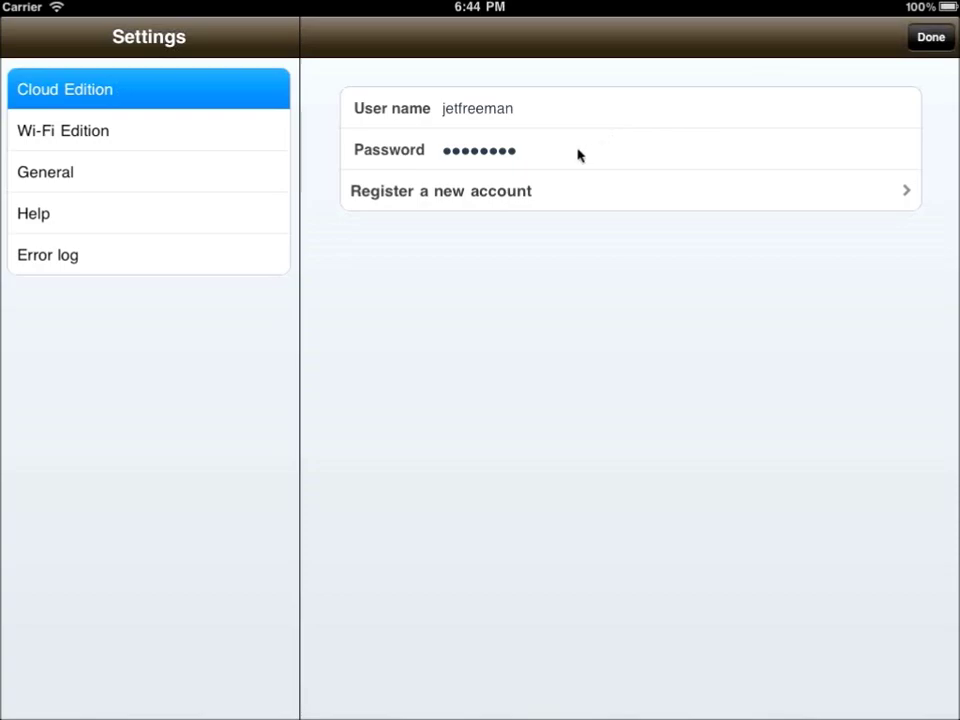
click(932, 40)
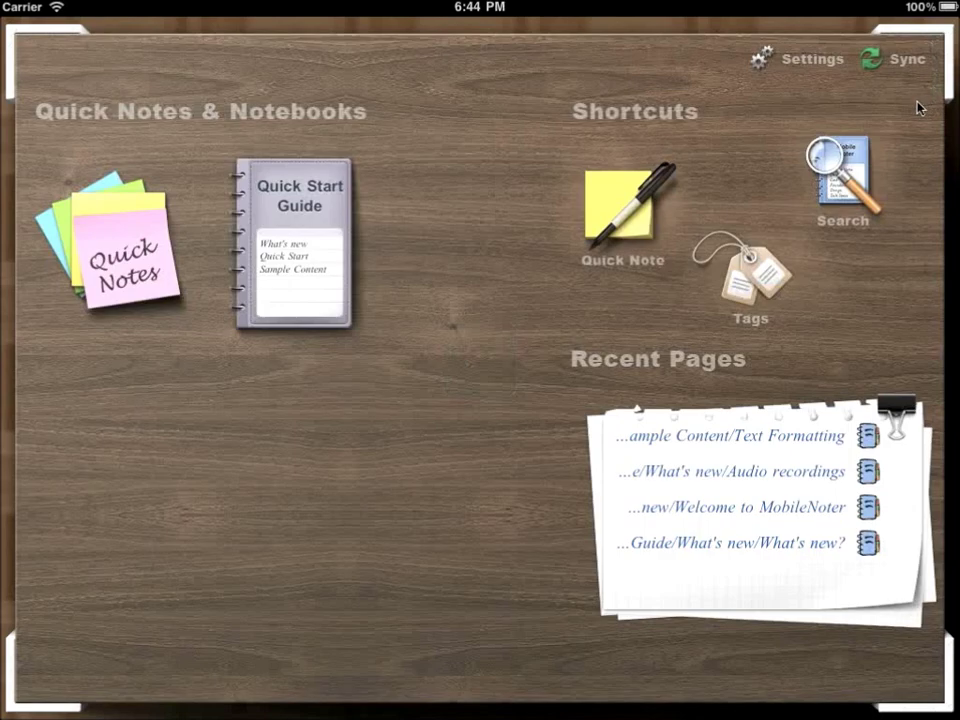
click(872, 62)
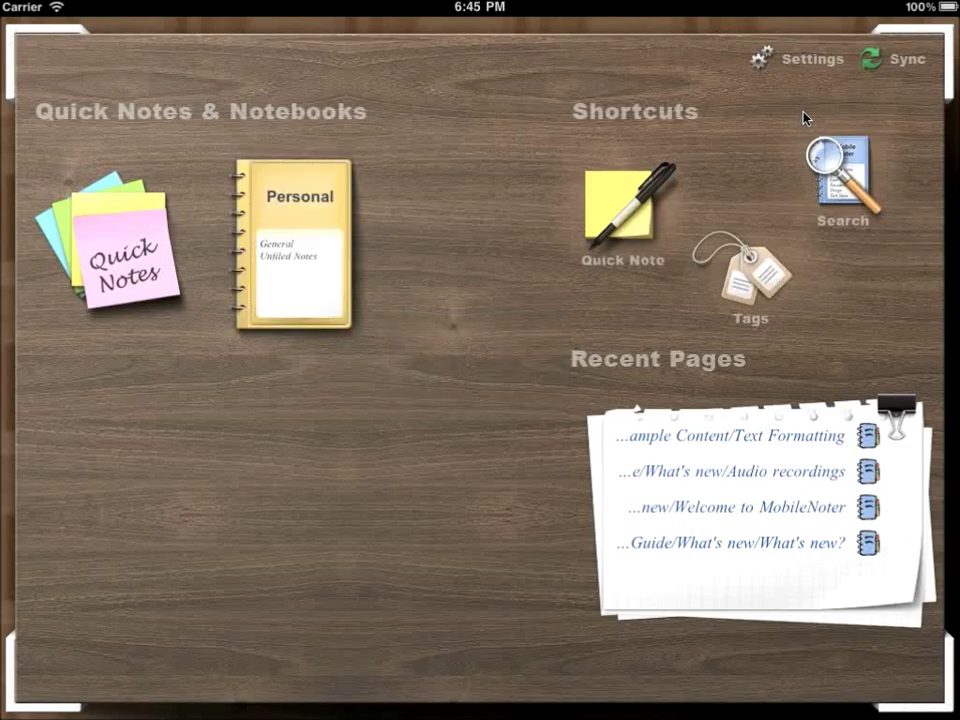
- Open the Personal notebook and place a size-20 text box above the first heading
click(293, 243)
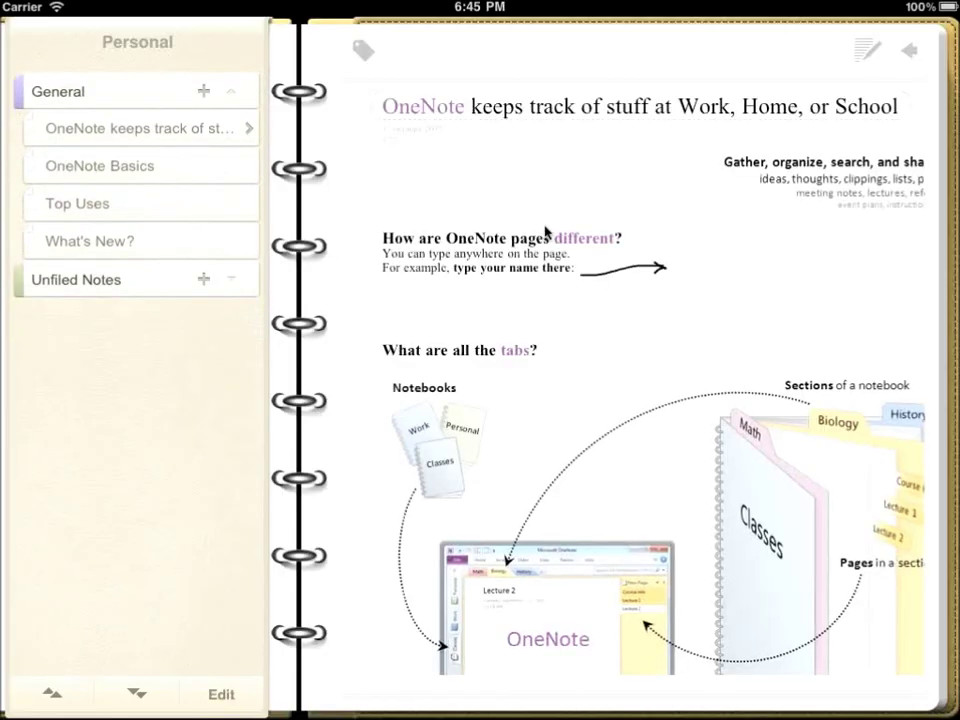
mouse_move(545, 294)
mouse_down()
mouse_move(573, 193)
mouse_move(568, 216)
mouse_up()
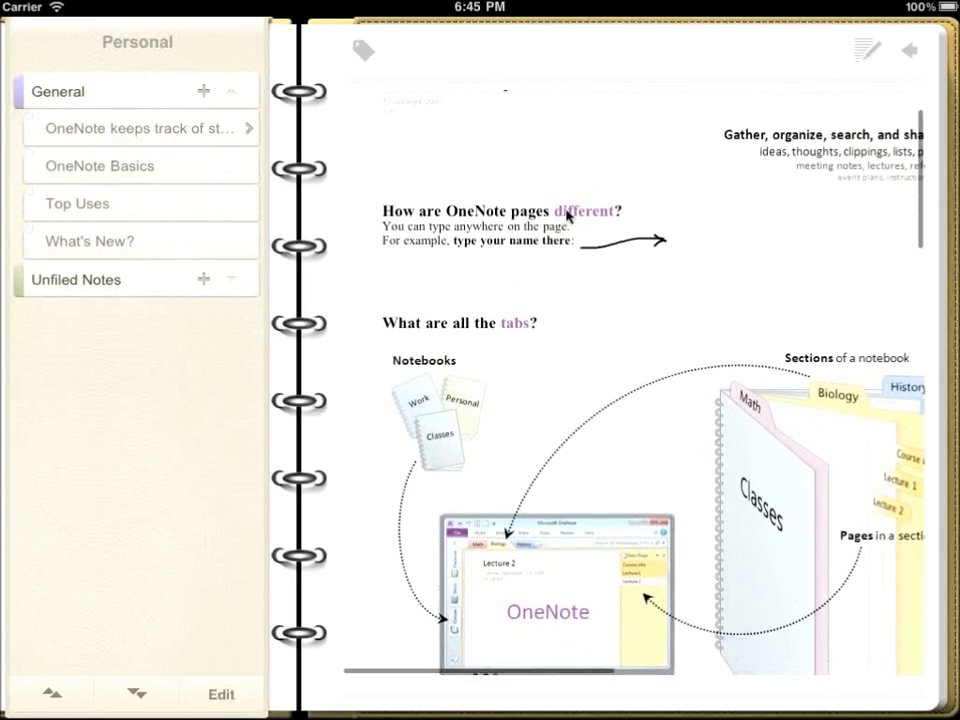
click(858, 63)
click(866, 56)
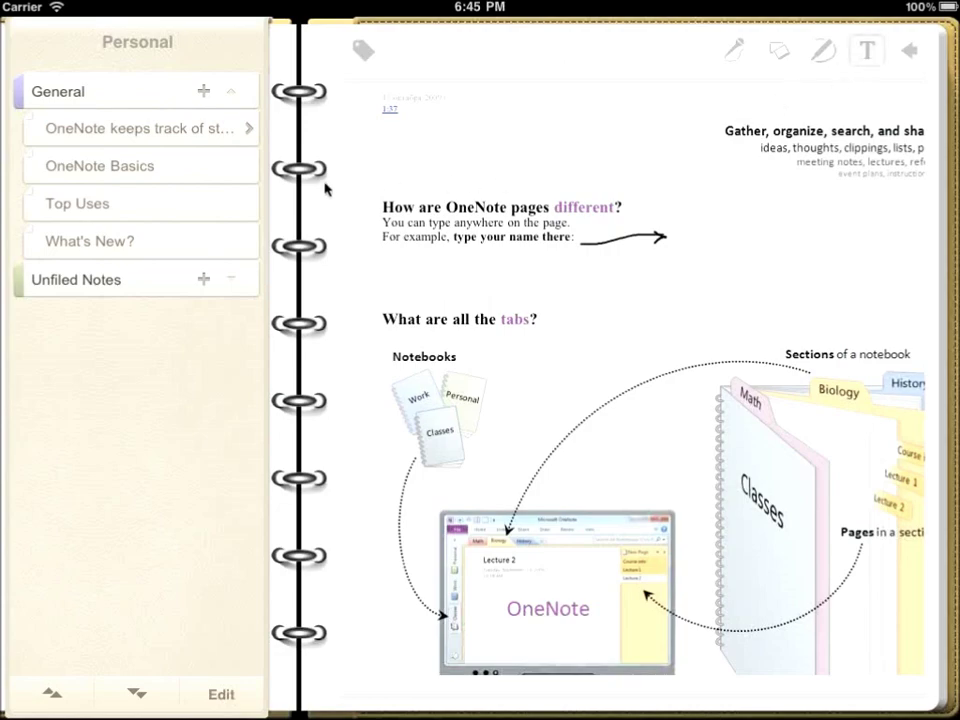
click(415, 168)
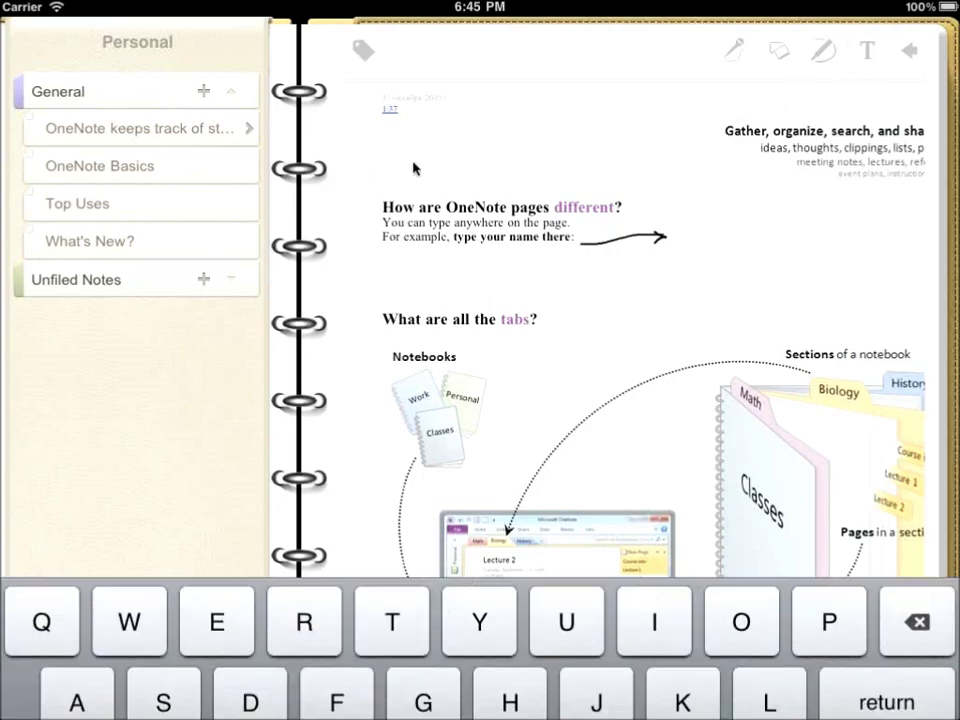
click(238, 368)
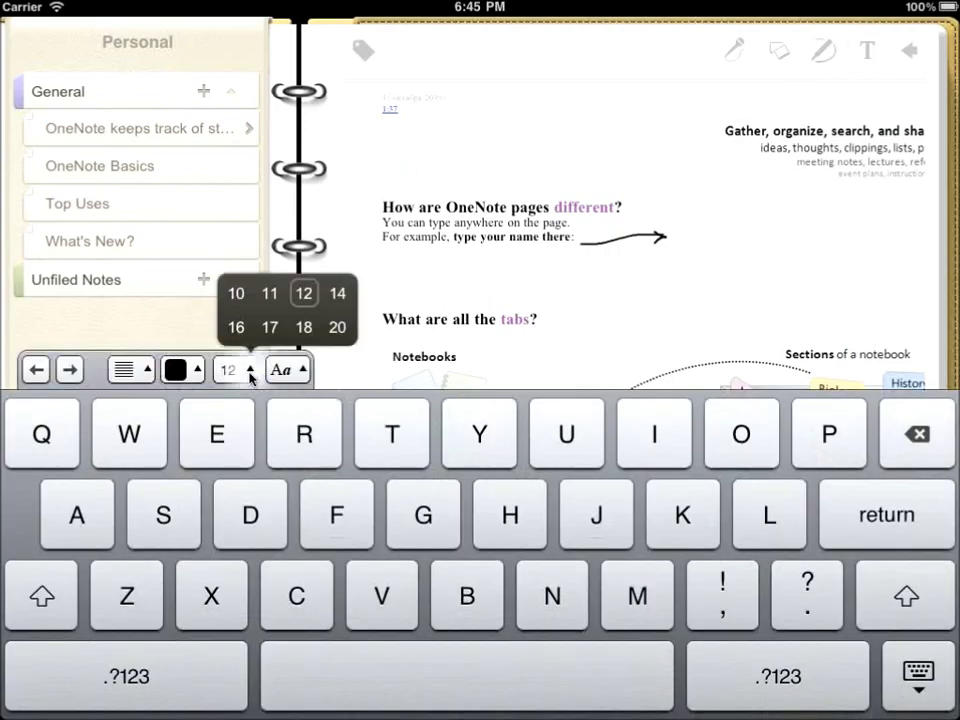
click(335, 330)
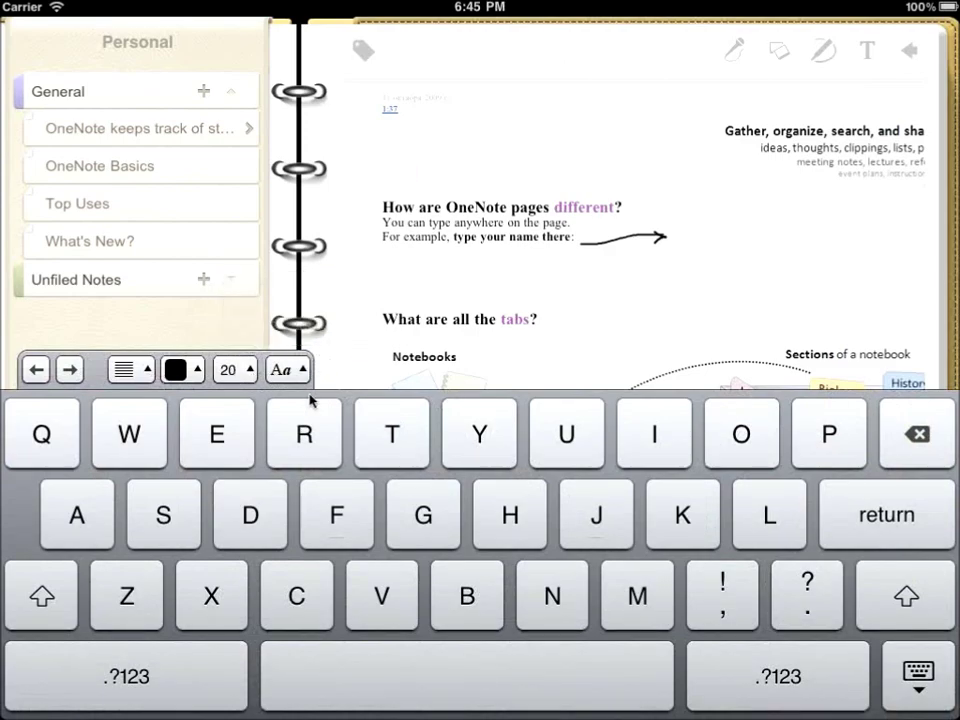
- Type the word 'cloud' into the text box and hide the keyboard
click(295, 622)
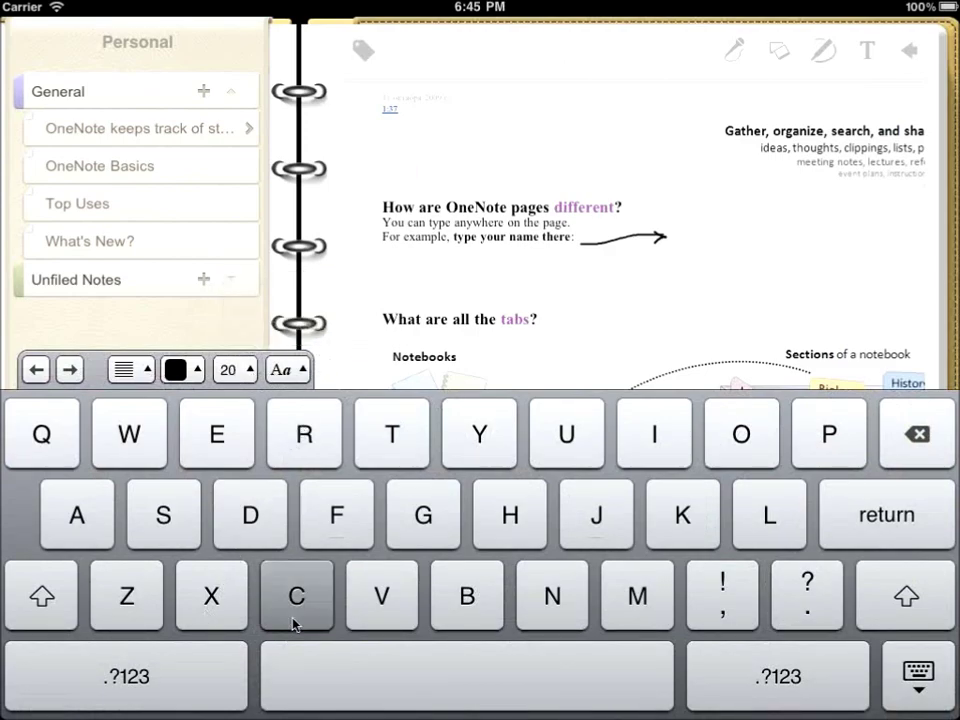
click(763, 510)
click(718, 450)
click(532, 440)
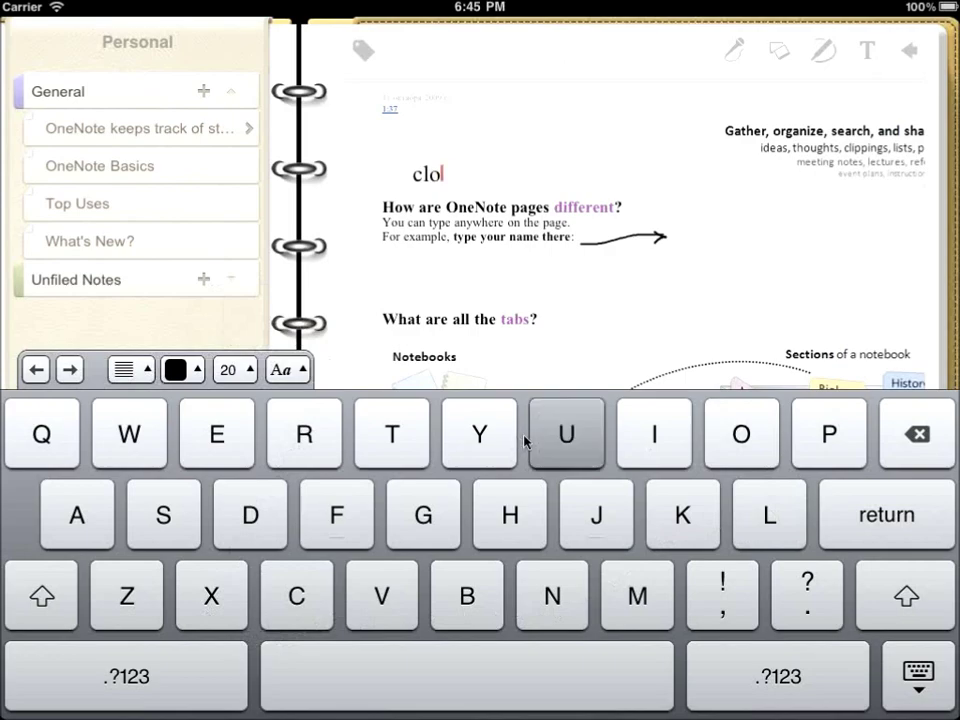
click(248, 525)
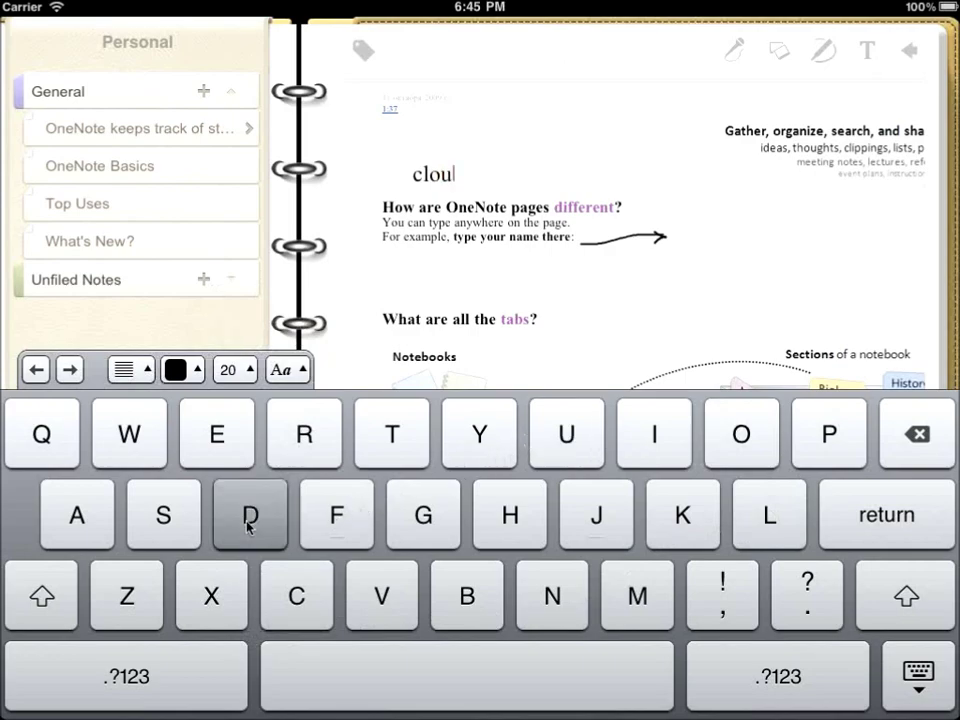
click(903, 675)
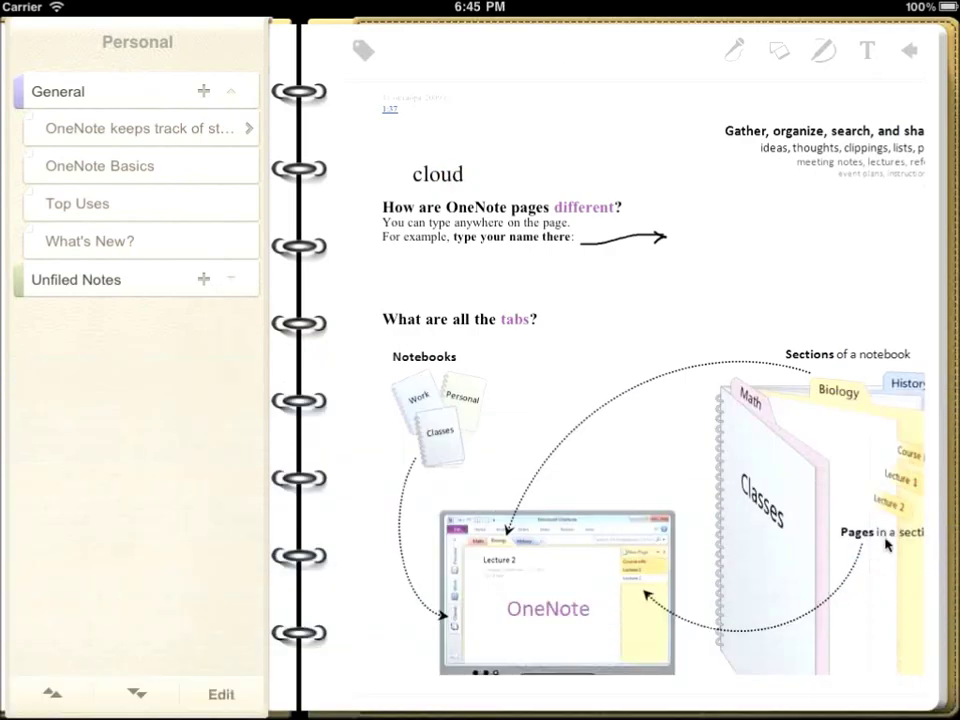
- Exit page editing, return home, and sync the edited page up to the cloud
click(910, 55)
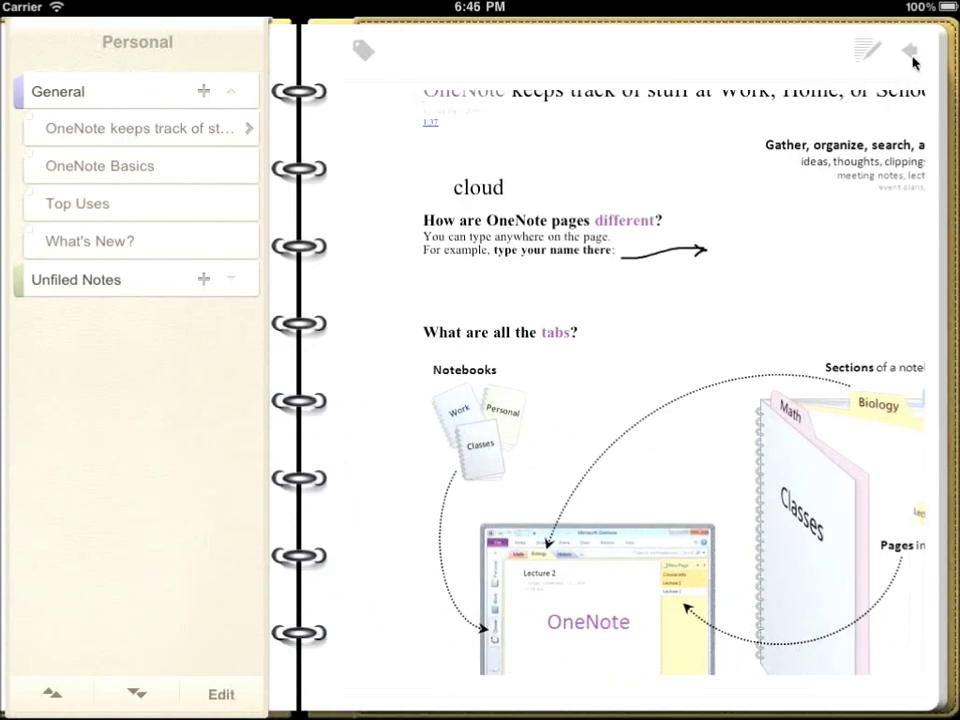
click(910, 52)
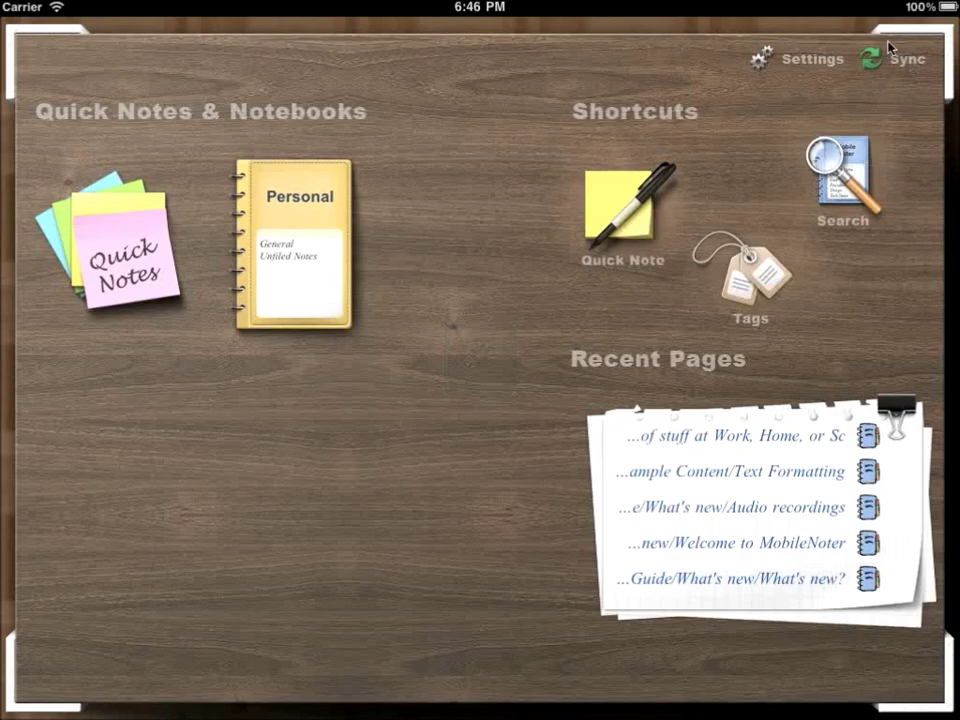
click(883, 60)
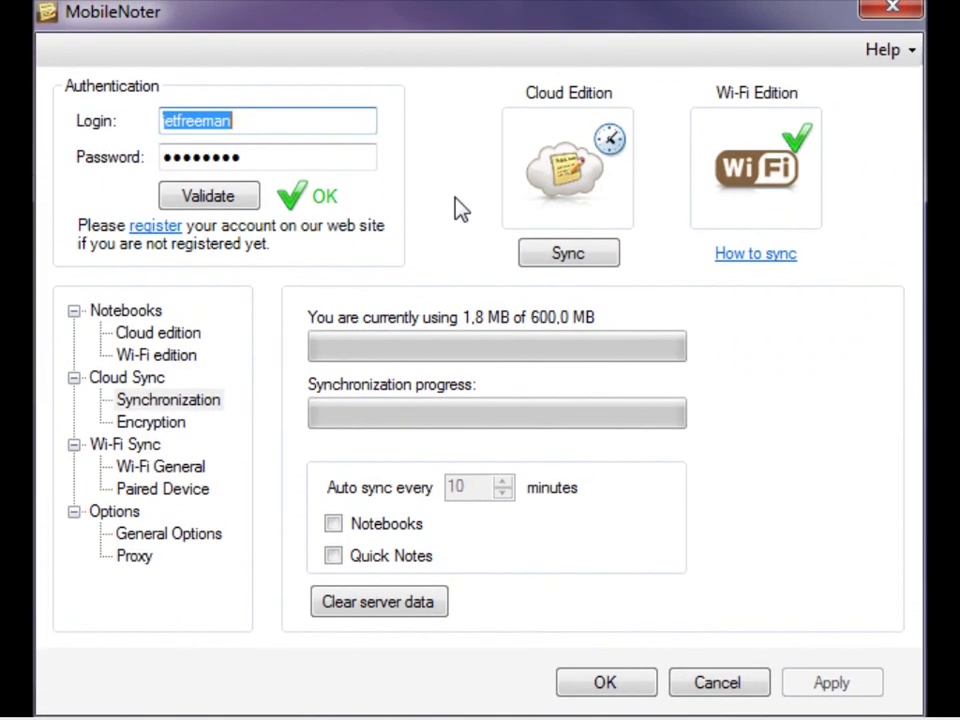
- Run a Cloud Edition sync on the PC to pull in the iPad's 'cloud' edit
click(542, 256)
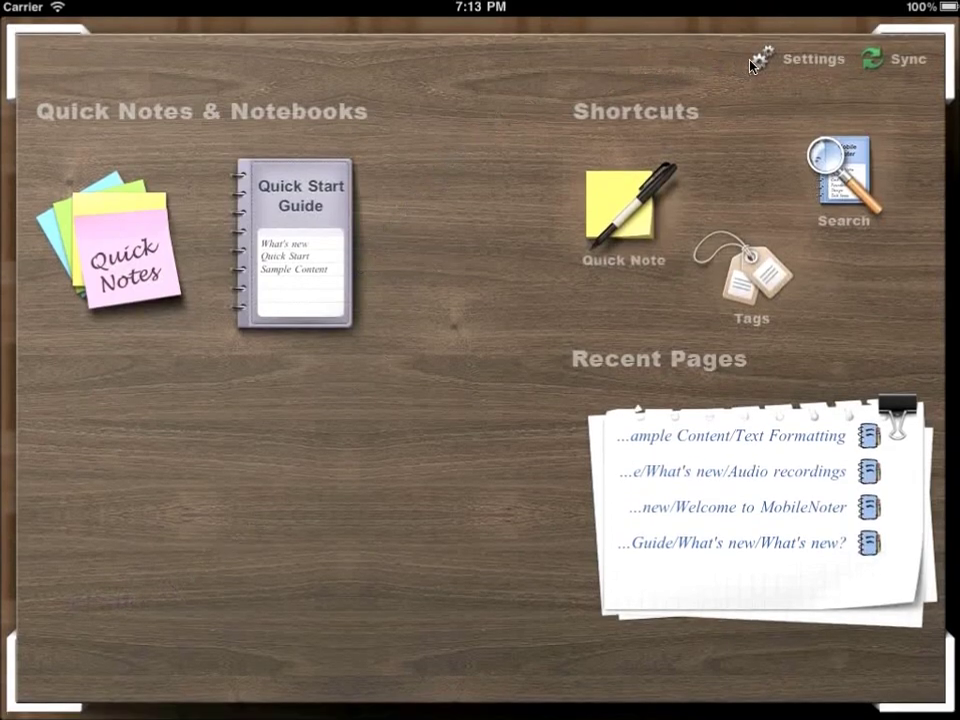
- Open the Wi-Fi Edition settings and go to the IP Address field
click(756, 60)
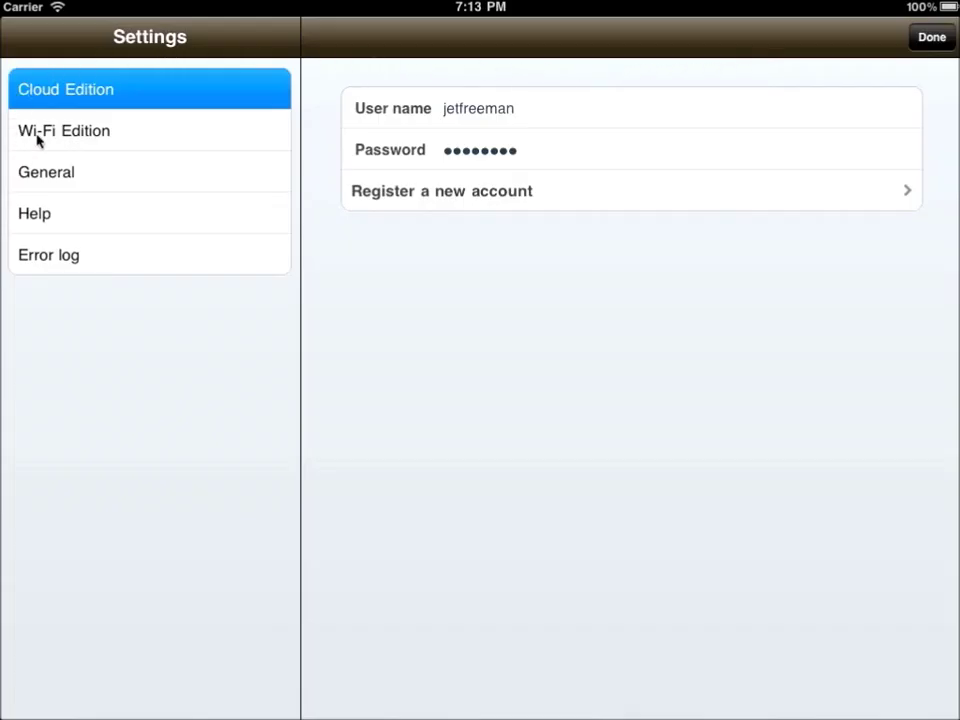
click(75, 137)
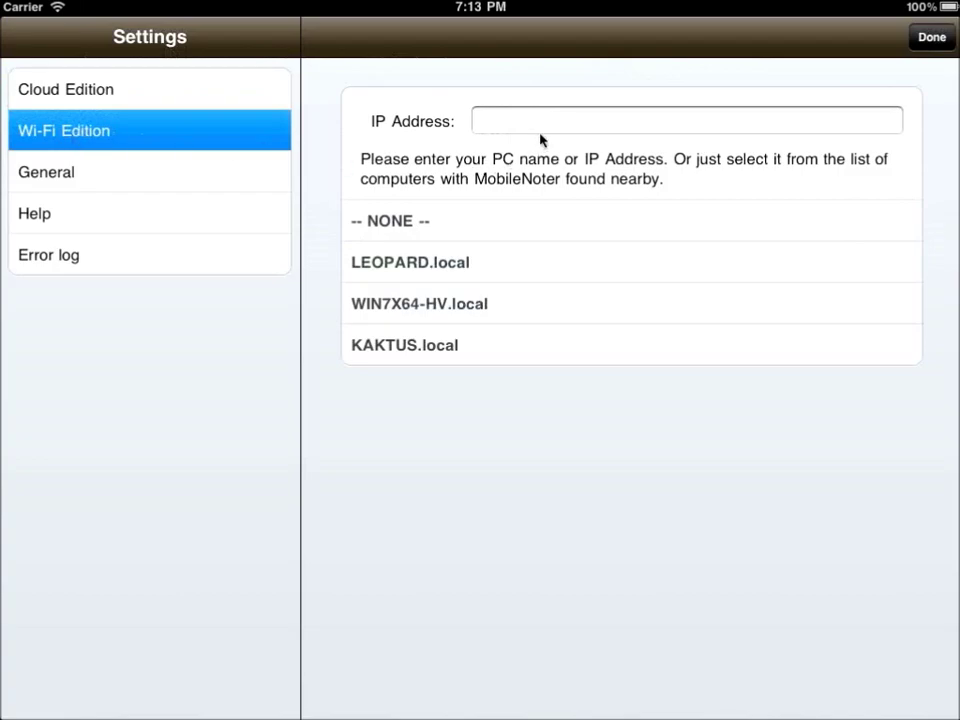
click(541, 133)
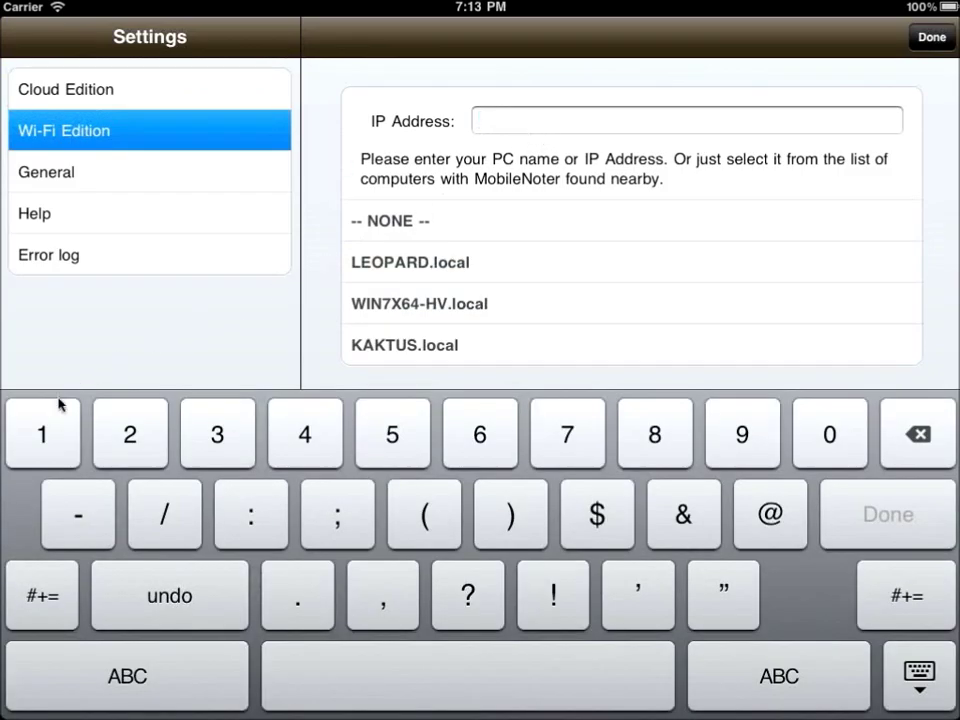
- Enter the PC's IP address 192.168.0.82 and confirm with Done
click(60, 410)
click(742, 434)
click(137, 435)
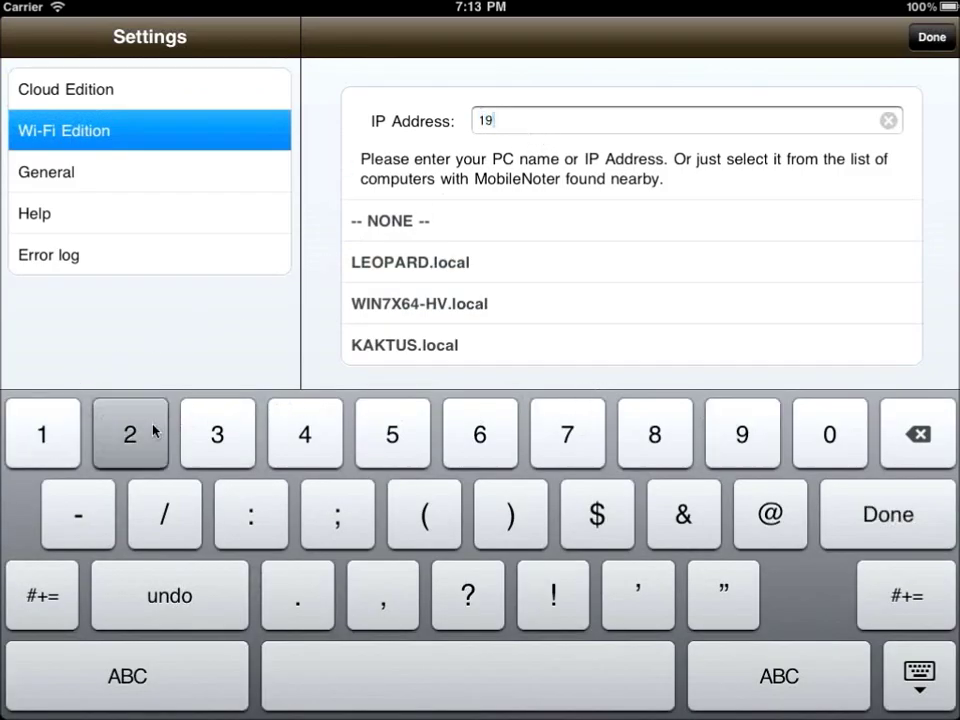
click(318, 601)
click(51, 429)
click(480, 434)
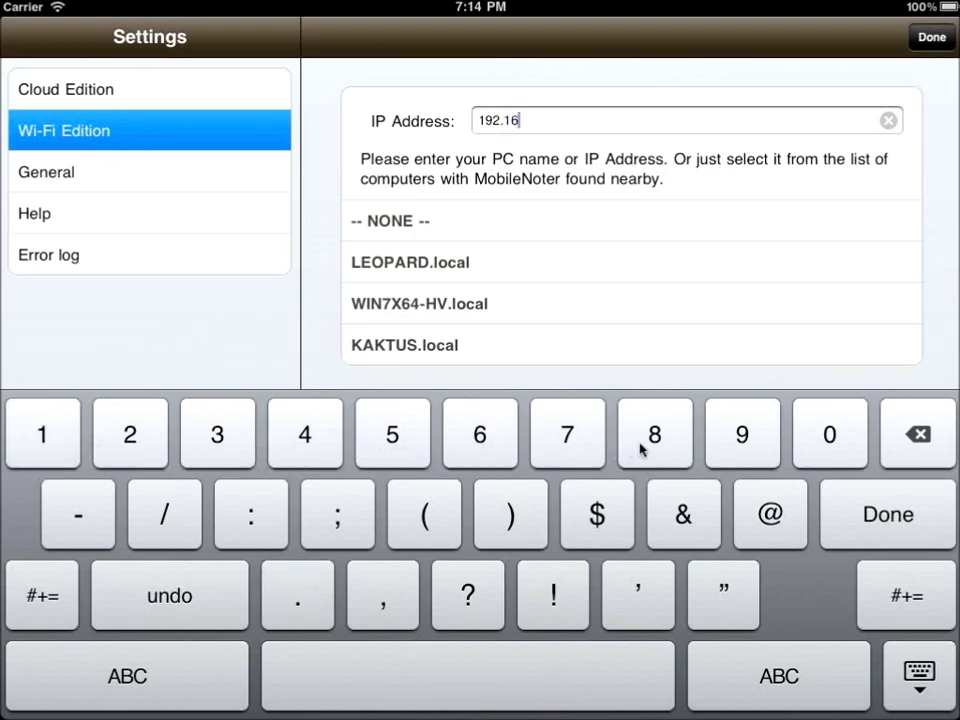
click(645, 440)
click(318, 595)
click(829, 434)
click(300, 590)
click(650, 440)
click(130, 434)
click(834, 516)
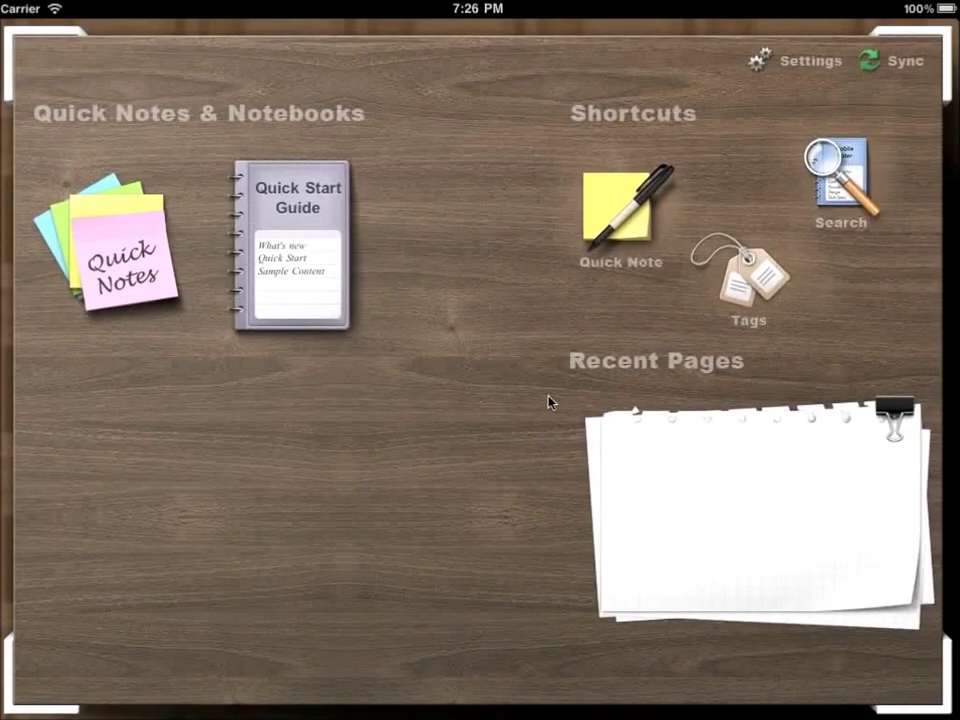
- Sync over Wi-Fi to bring the Personal notebook onto the iPad, then open it
click(866, 66)
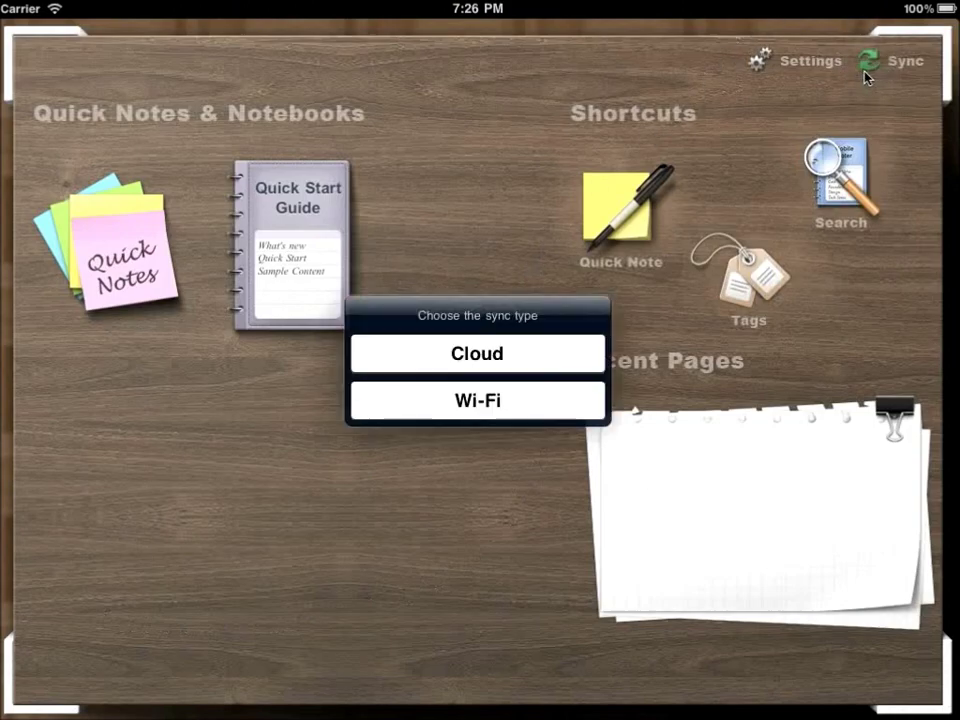
click(455, 399)
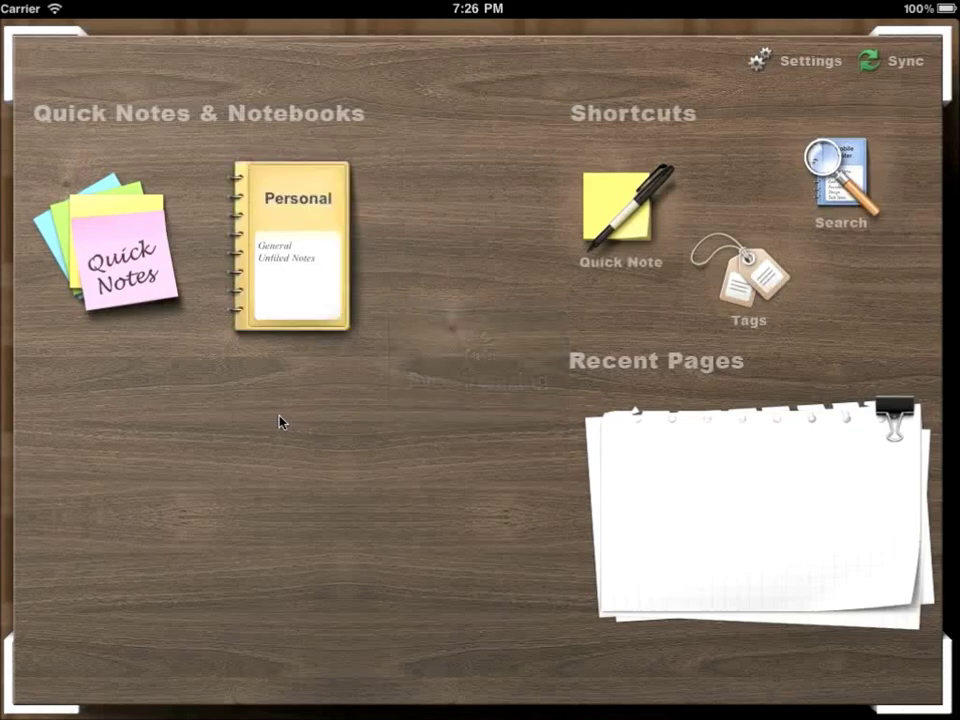
click(297, 299)
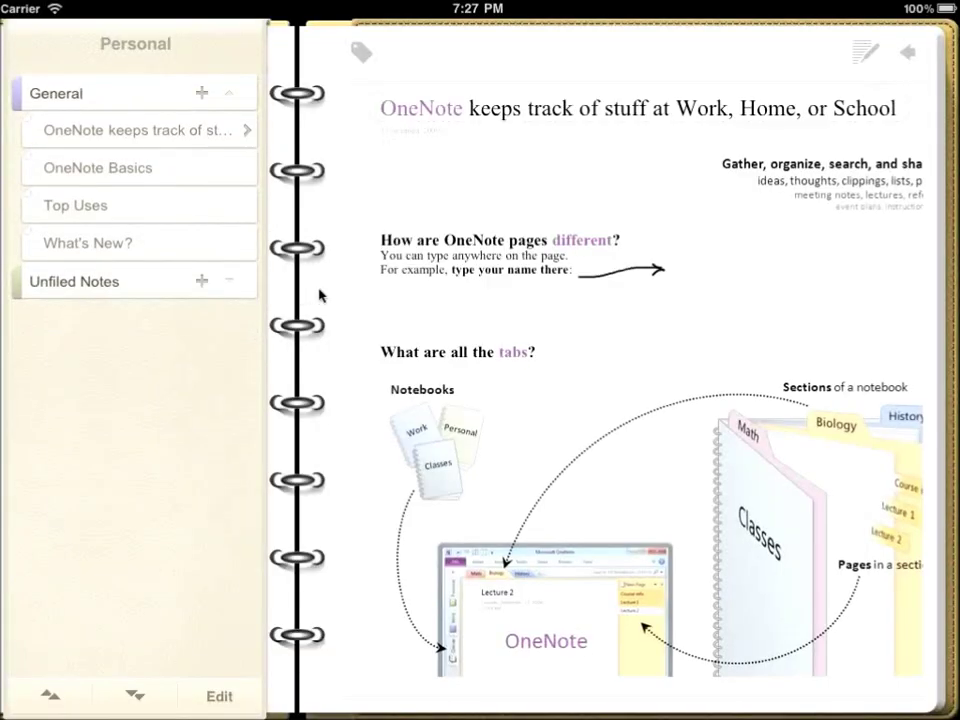
- Place a size-20 text box near the top of the OneNote keeps track of stuff page
click(862, 54)
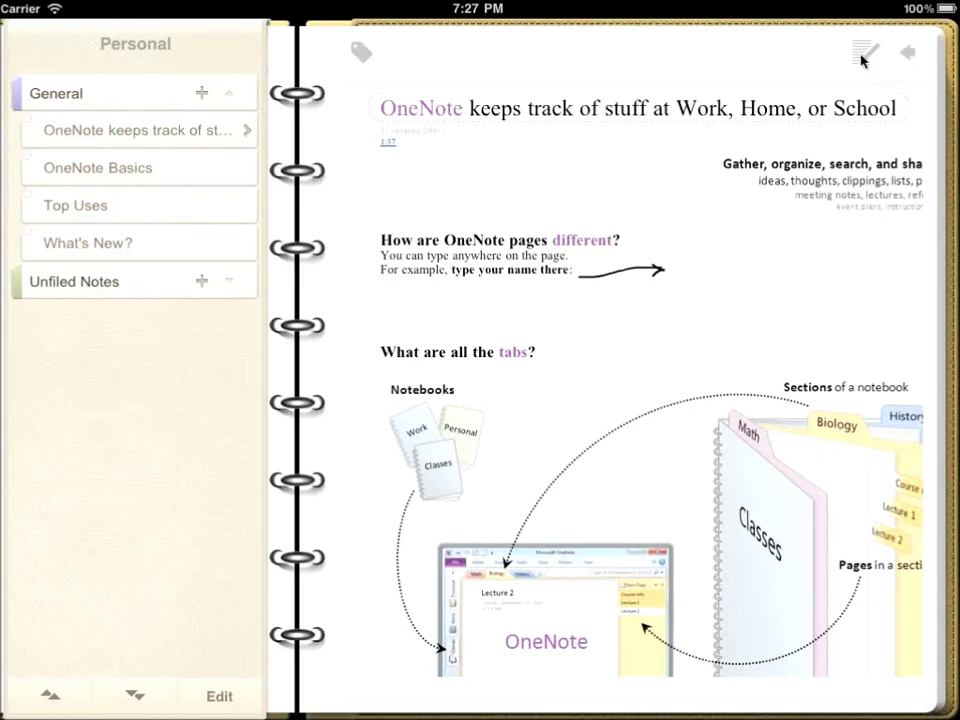
click(862, 58)
click(865, 55)
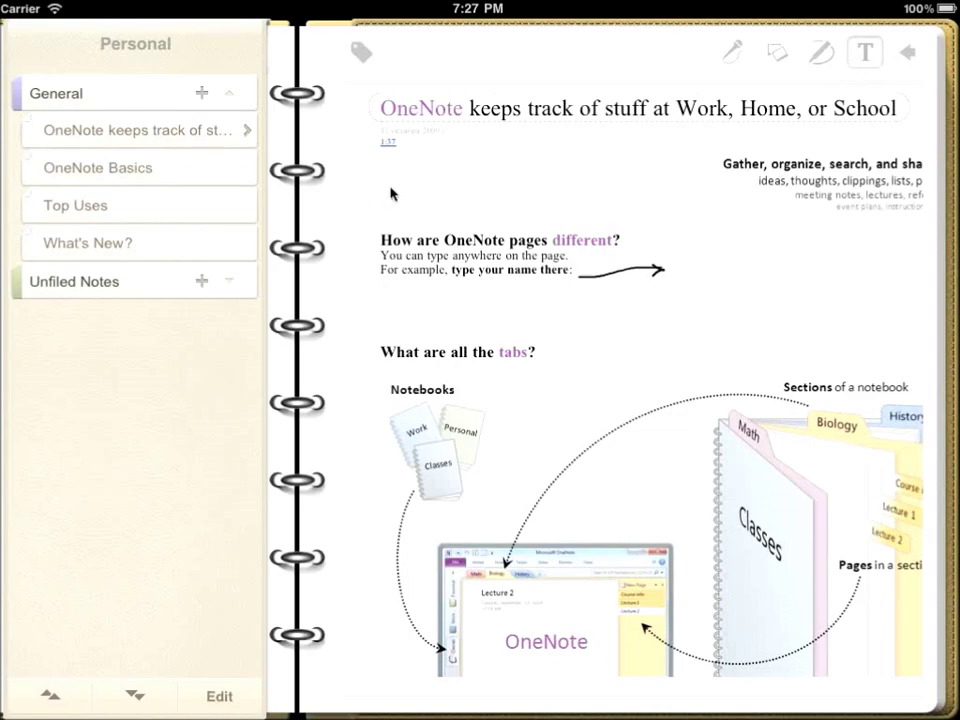
click(392, 194)
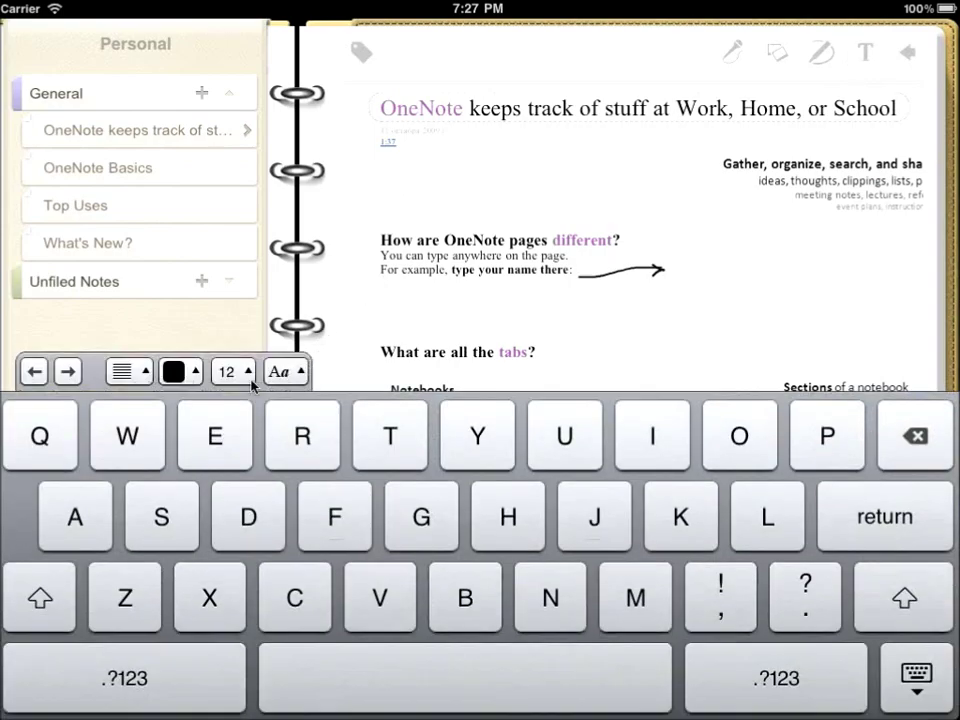
click(250, 375)
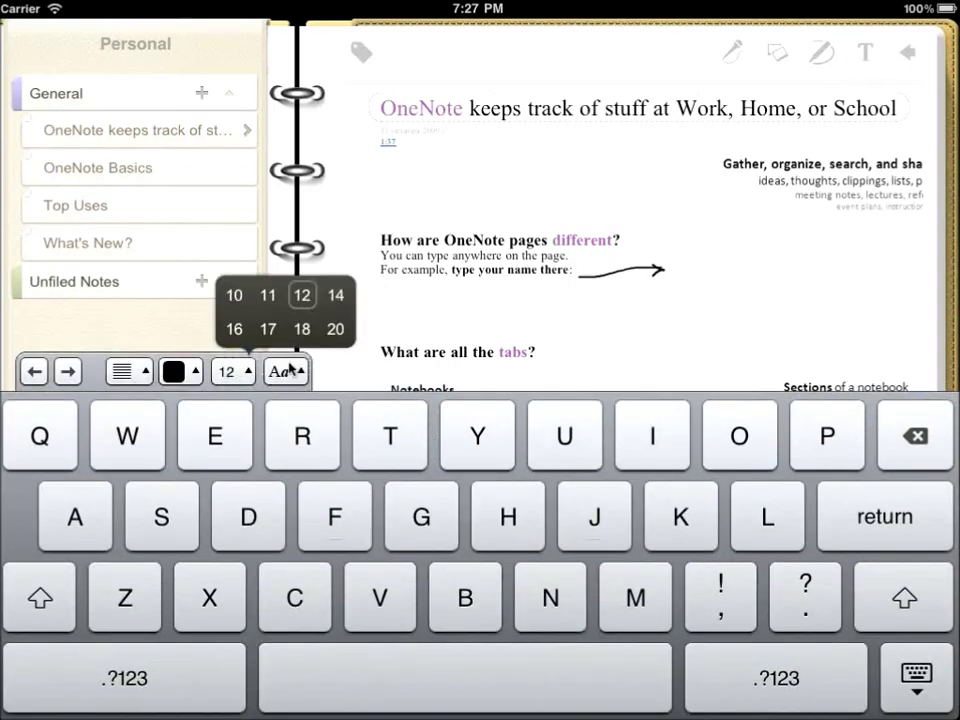
click(335, 329)
- Type the word 'wifi', hide the keyboard, and leave editing mode
click(130, 436)
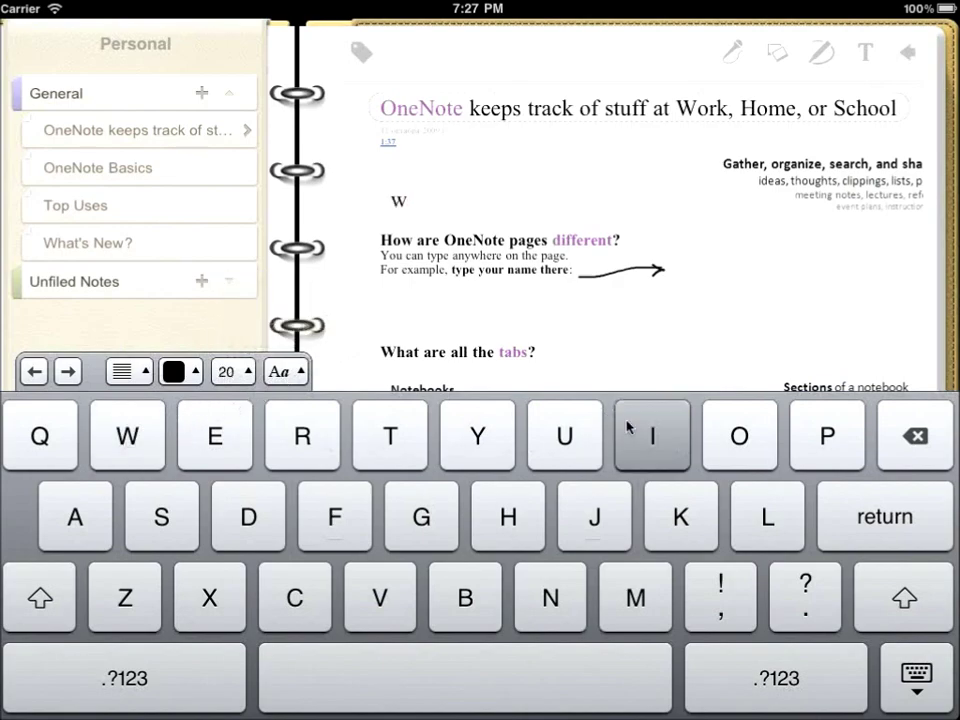
text(ifi)
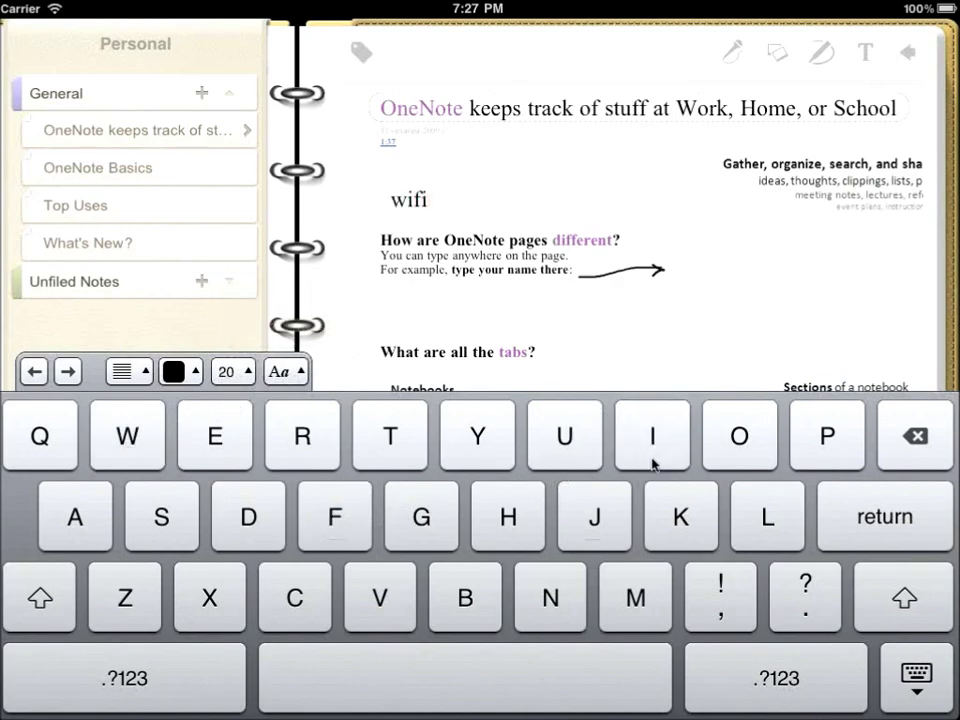
click(917, 675)
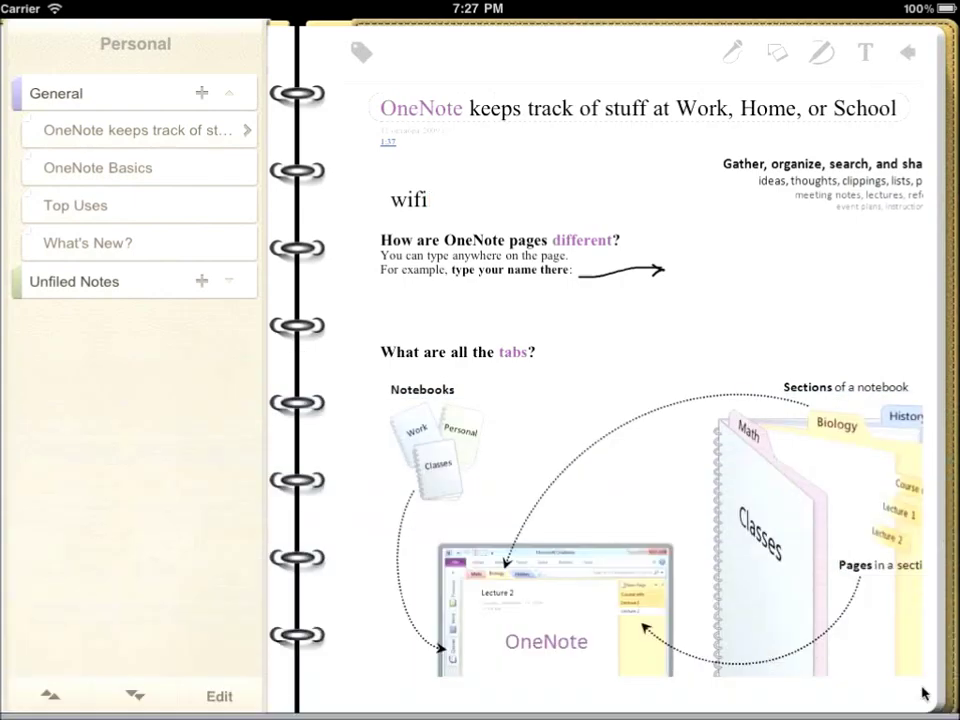
click(905, 57)
- Return home and start a Wi-Fi sync to send the 'wifi' page to the PC
click(905, 55)
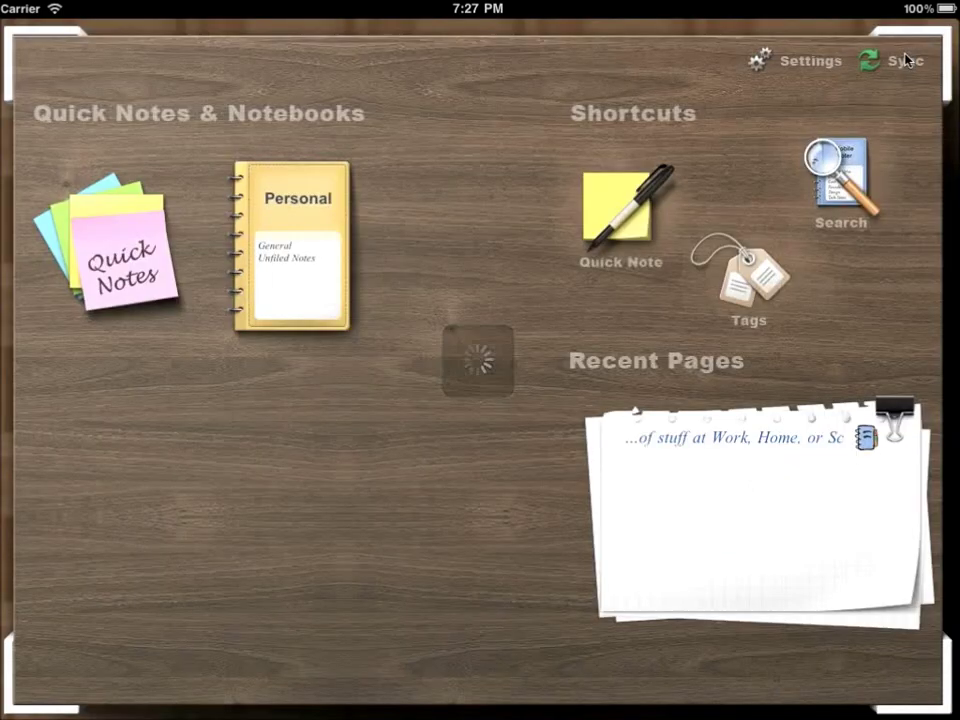
click(900, 60)
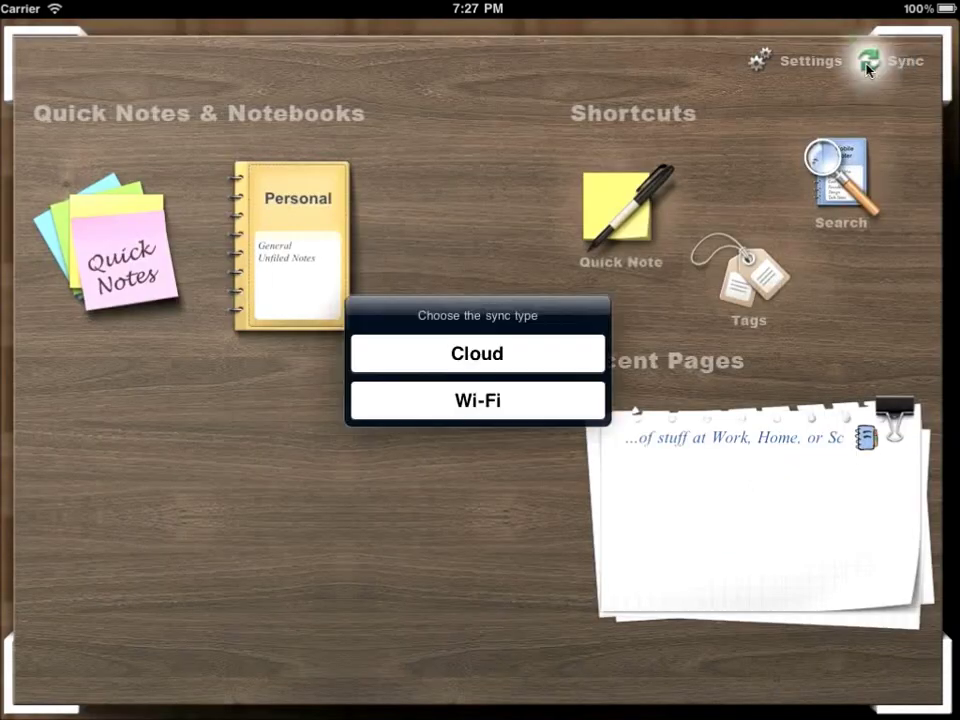
click(490, 408)
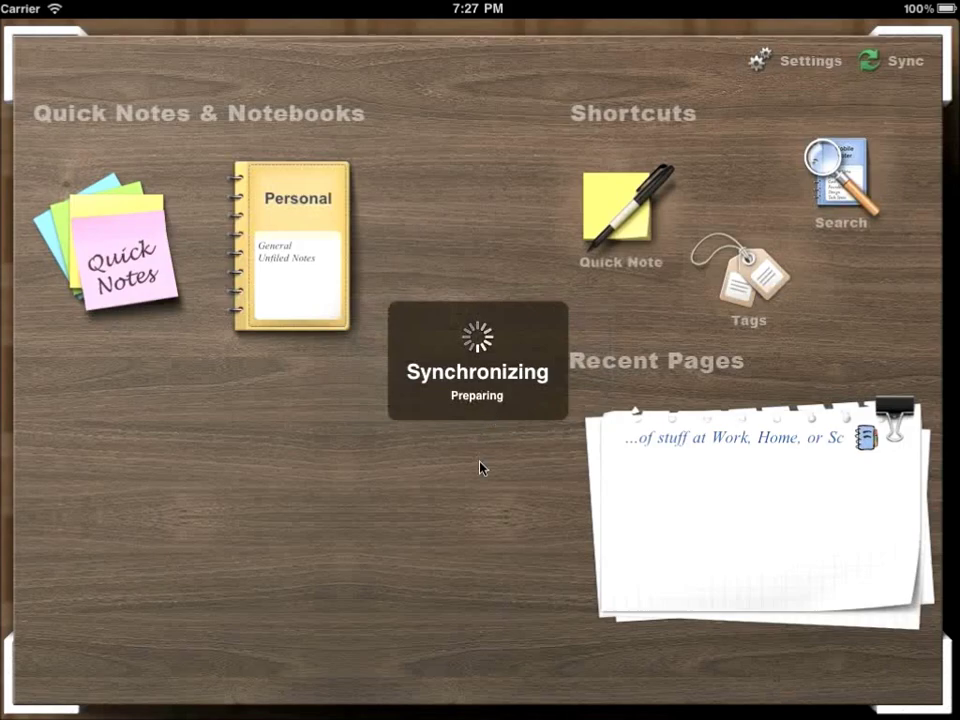